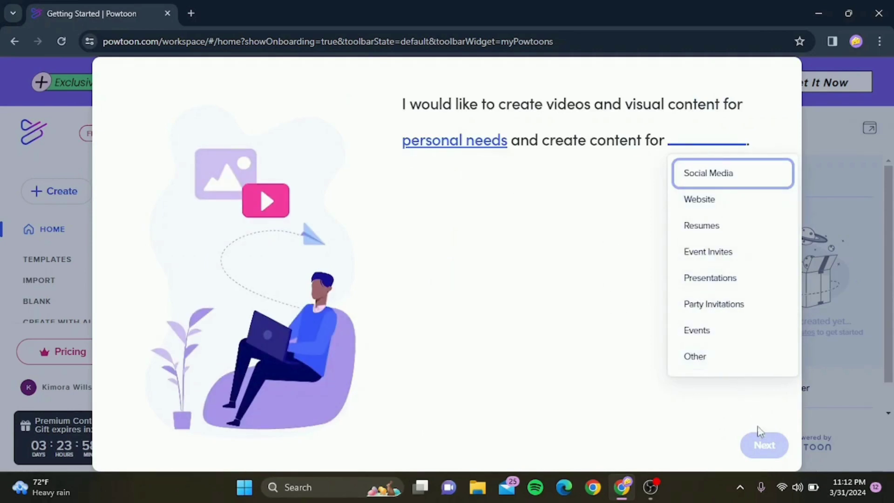
Choose social media as the content purpose and complete the onboarding question
{"action": "left_click", "coordinate": [720, 178]}
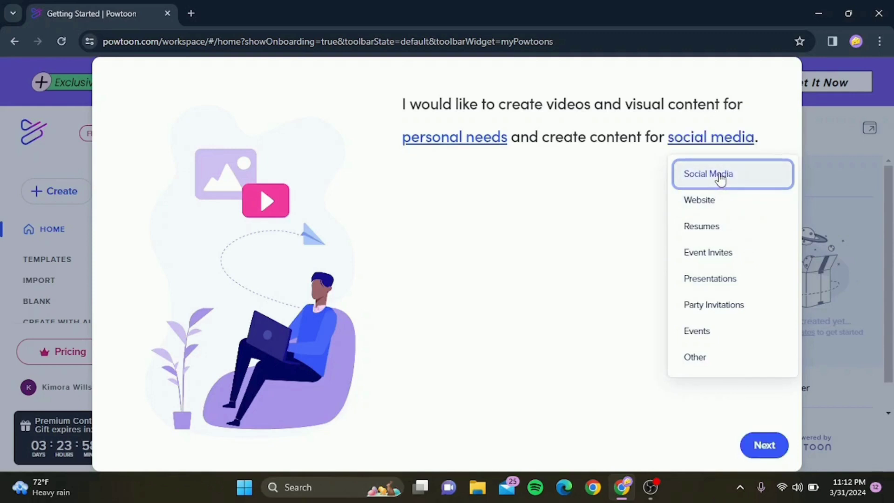
{"action": "left_click", "coordinate": [762, 447]}
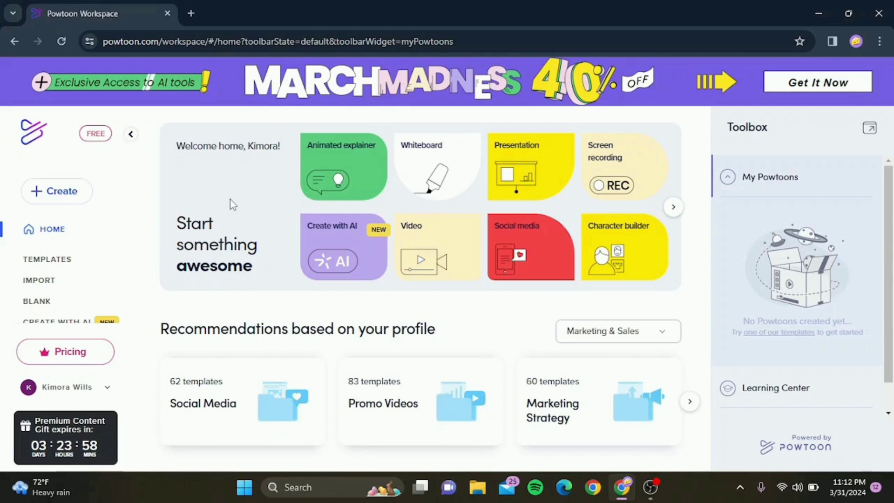
Open the Create with AI page to view the available AI video creation tools
{"action": "left_click", "coordinate": [77, 198]}
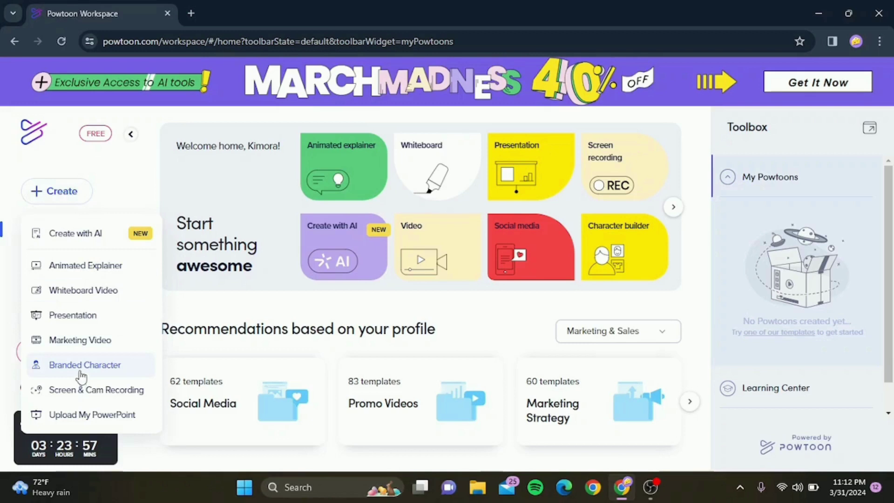
{"action": "left_click", "coordinate": [106, 244]}
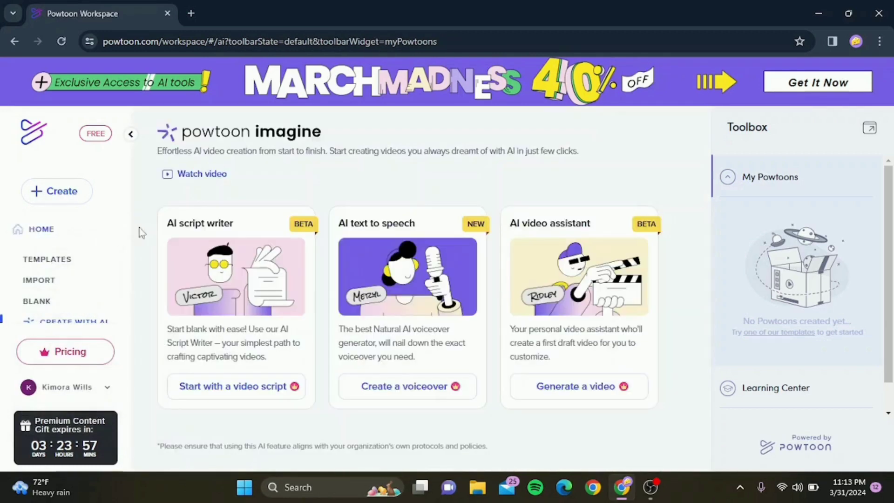
Browse all templates and open the "Get Hired!" whiteboard template for editing in Studio
{"action": "left_click", "coordinate": [90, 263]}
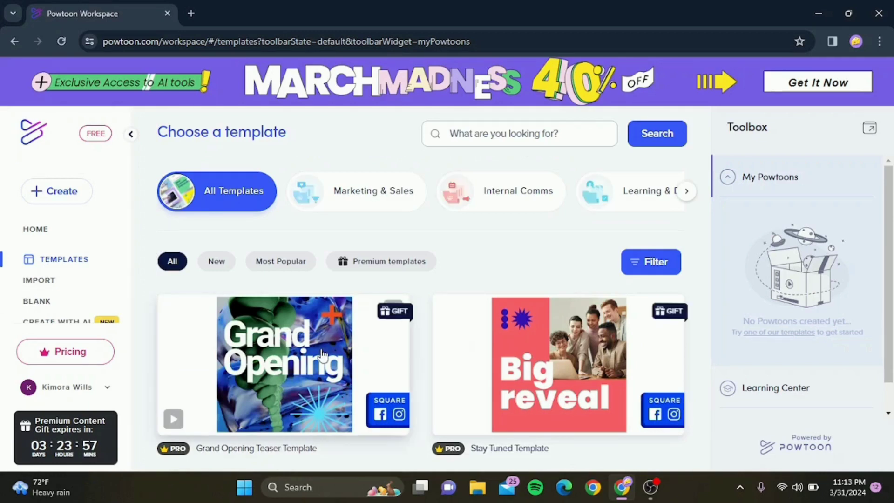
{"action": "scroll", "coordinate": [437, 242], "scroll_direction": "down", "scroll_amount": 8}
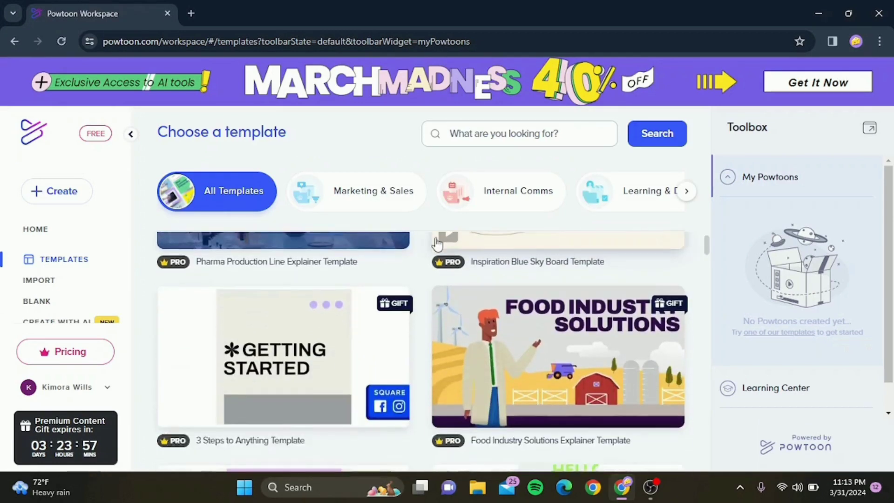
{"action": "scroll", "coordinate": [437, 240], "scroll_direction": "up", "scroll_amount": 4}
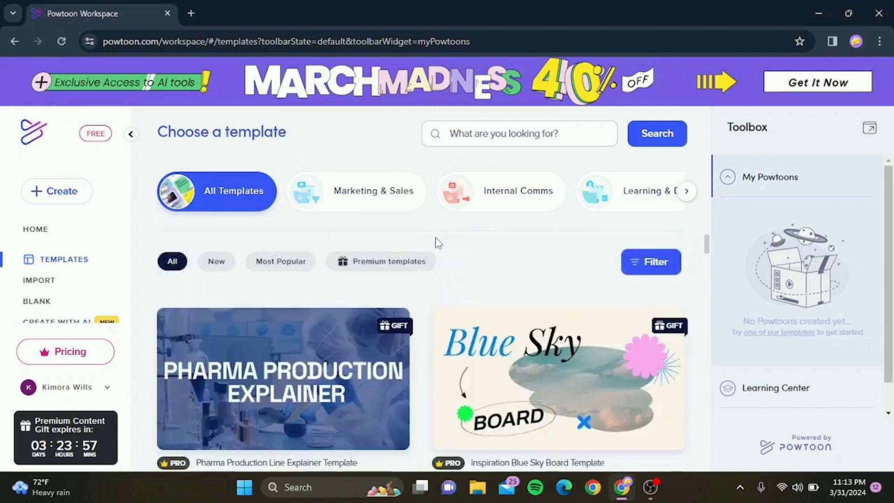
{"action": "scroll", "coordinate": [438, 242], "scroll_direction": "down", "scroll_amount": 5}
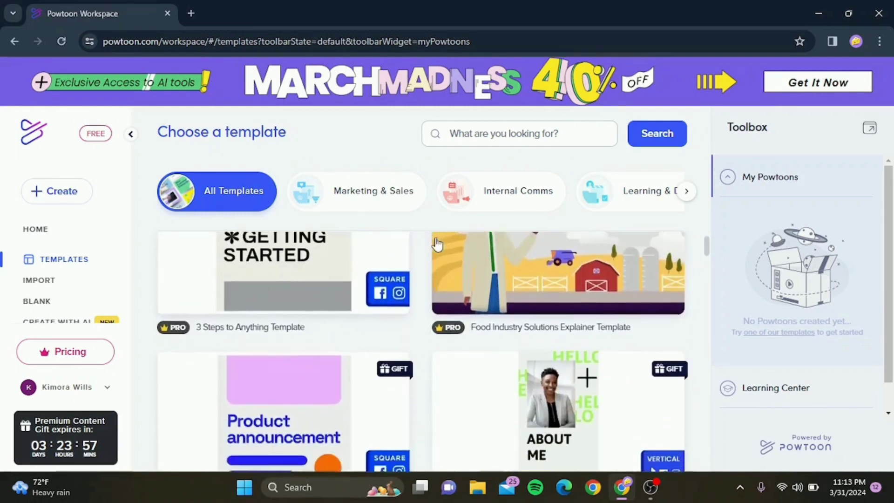
{"action": "scroll", "coordinate": [437, 243], "scroll_direction": "down", "scroll_amount": 2}
{"action": "scroll", "coordinate": [436, 243], "scroll_direction": "up", "scroll_amount": 1}
{"action": "scroll", "coordinate": [435, 237], "scroll_direction": "down", "scroll_amount": 2}
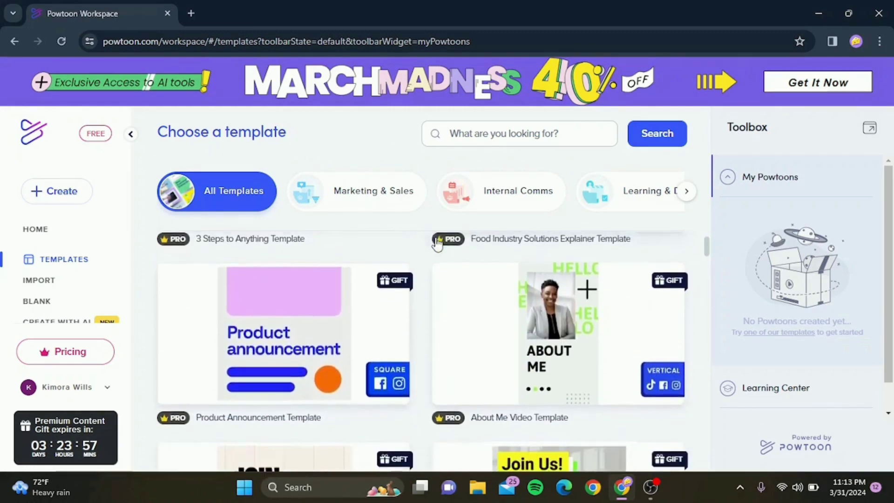
{"action": "scroll", "coordinate": [437, 241], "scroll_direction": "down", "scroll_amount": 5}
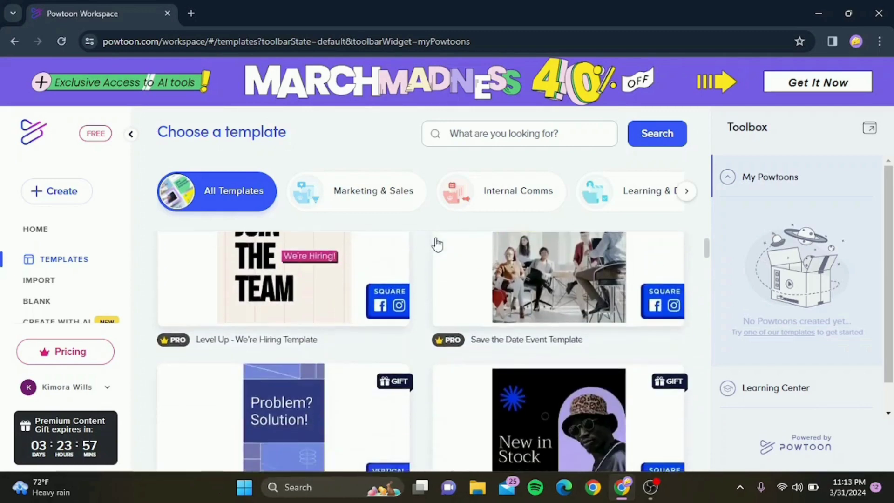
{"action": "scroll", "coordinate": [437, 242], "scroll_direction": "down", "scroll_amount": 6}
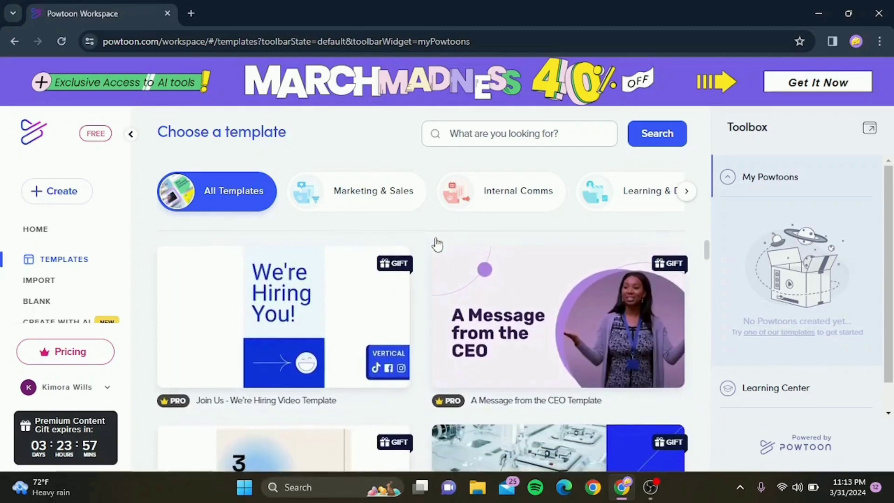
{"action": "scroll", "coordinate": [437, 242], "scroll_direction": "down", "scroll_amount": 6}
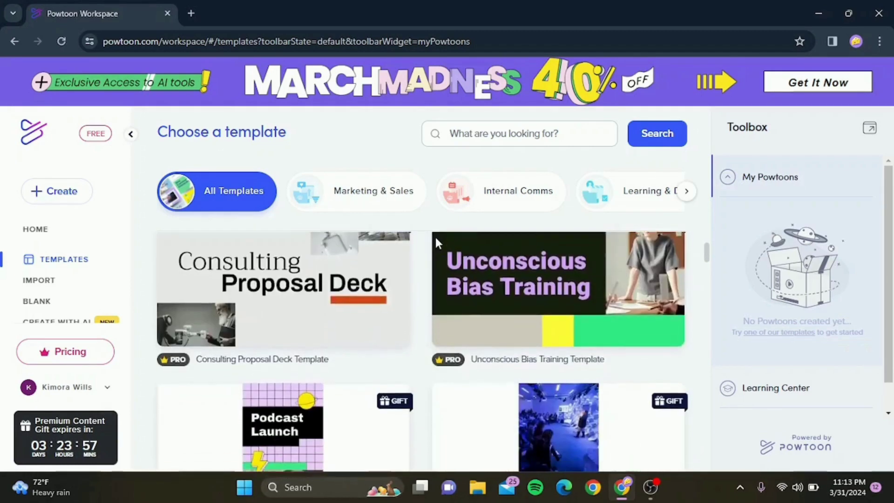
{"action": "scroll", "coordinate": [437, 242], "scroll_direction": "down", "scroll_amount": 2}
{"action": "left_click", "coordinate": [366, 202]}
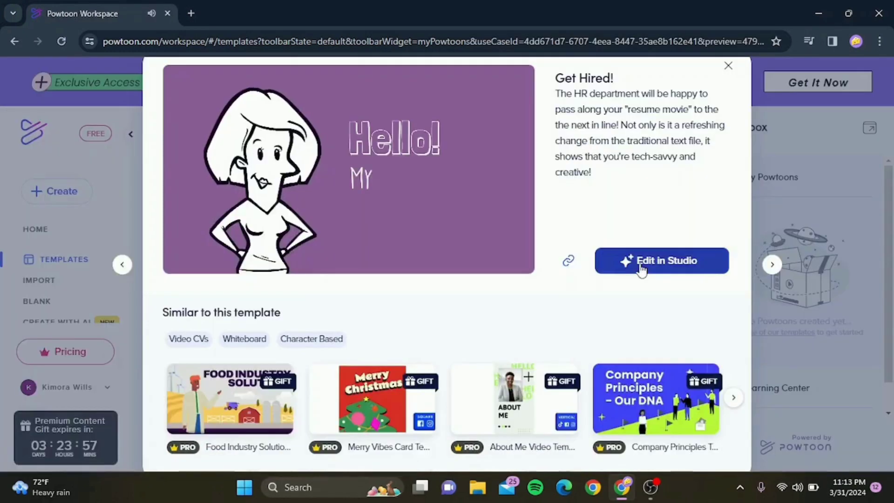
{"action": "left_click", "coordinate": [642, 261]}
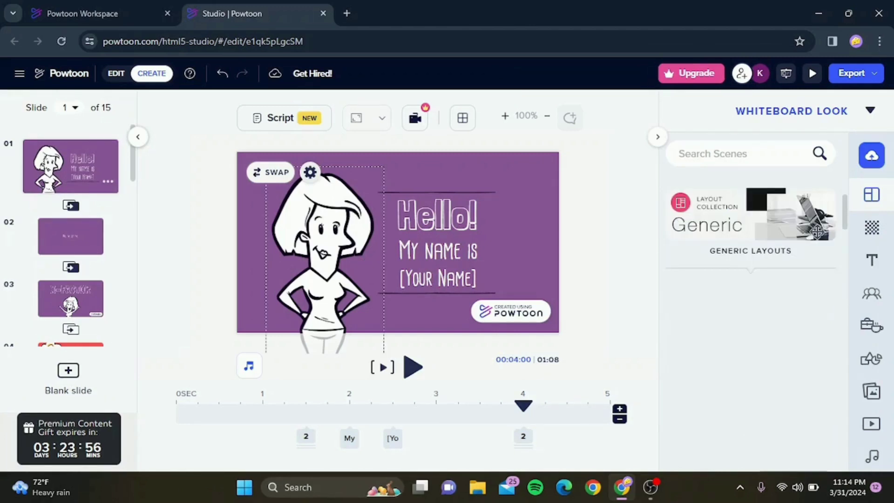
Replace the [Your Name] placeholder on slide 1 with the presenter's full name
{"action": "left_click", "coordinate": [873, 262]}
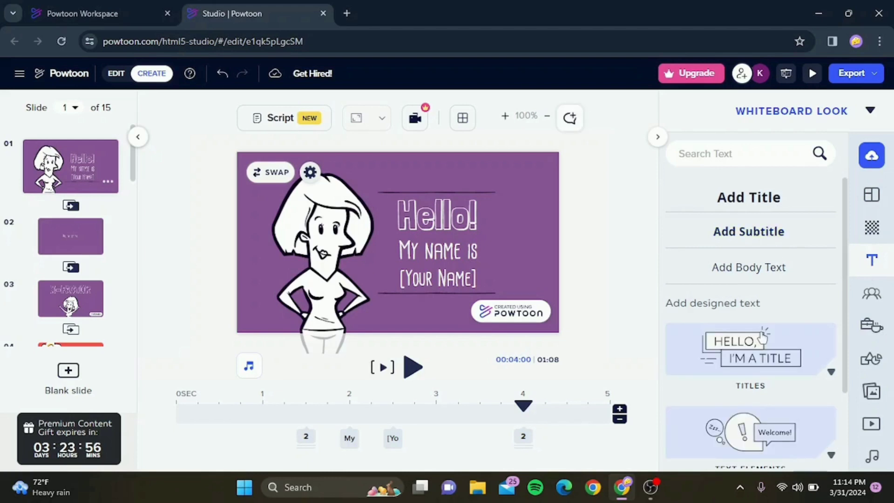
{"action": "scroll", "coordinate": [762, 338], "scroll_direction": "down", "scroll_amount": 2}
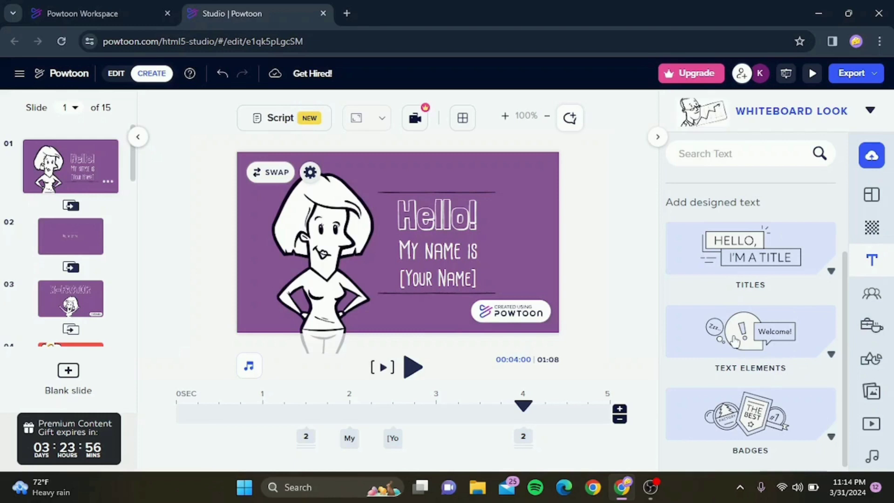
{"action": "left_click_drag", "start_coordinate": [735, 338], "coordinate": [449, 266]}
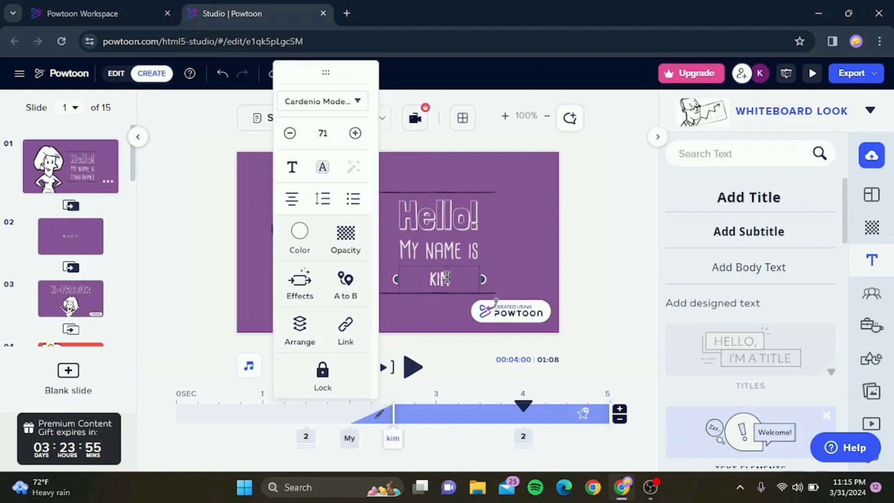
{"action": "type", "text": "OBA"}
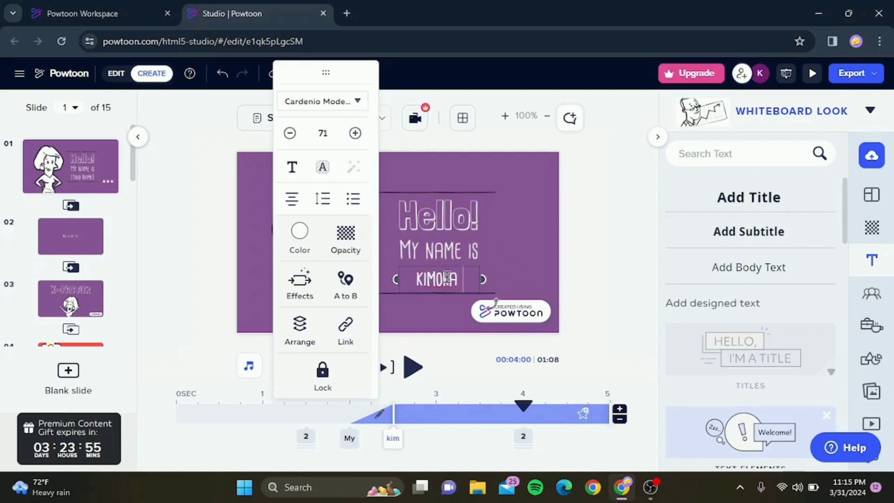
{"action": "type", "text": " willa"}
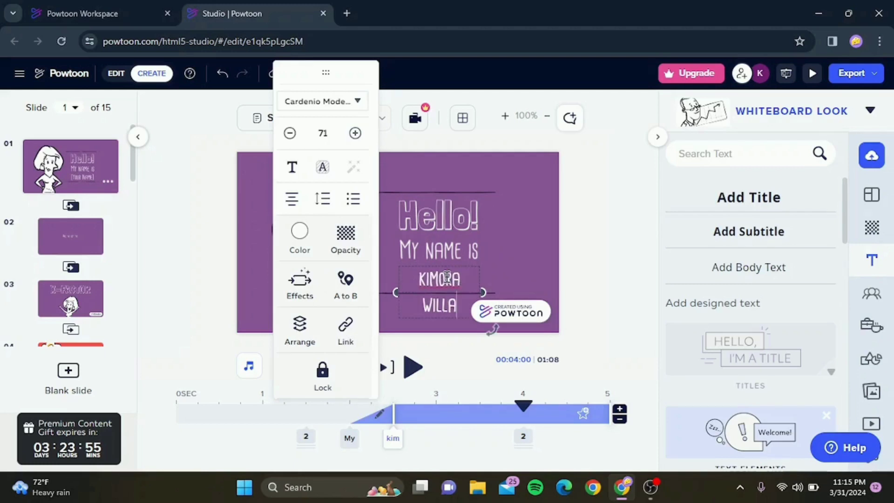
{"action": "key", "text": "BackSpace"}
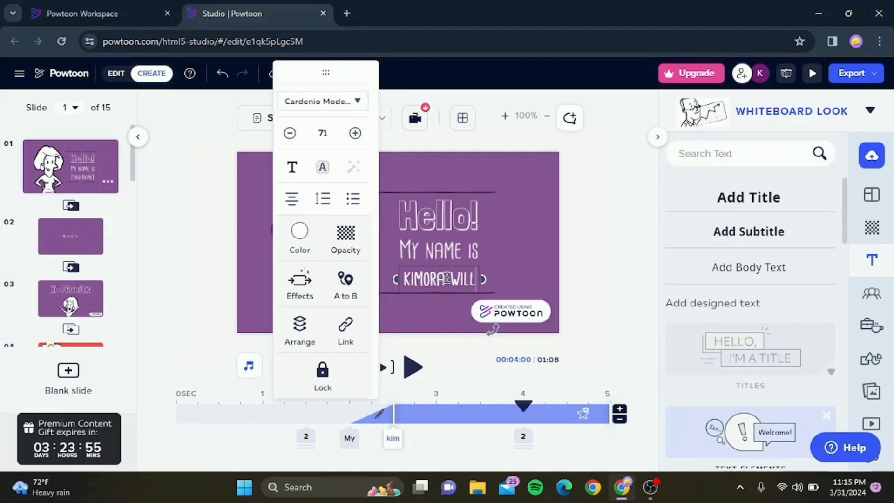
{"action": "type", "text": "s"}
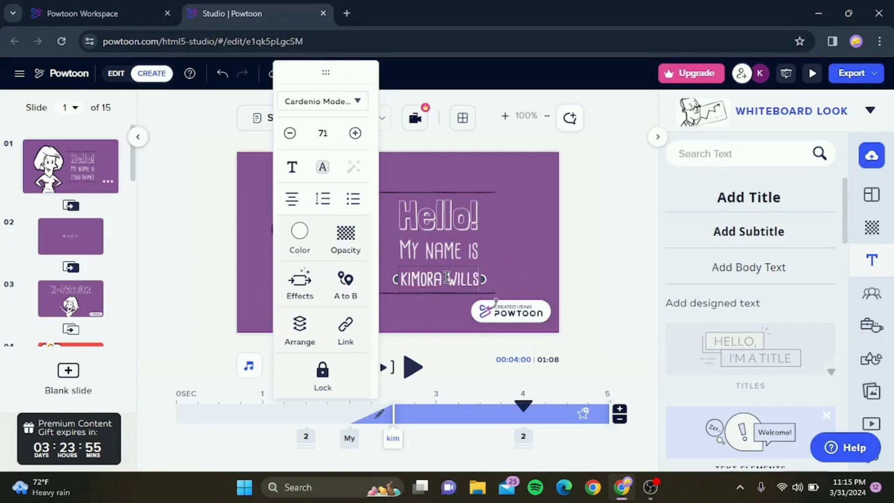
{"action": "left_click", "coordinate": [422, 314]}
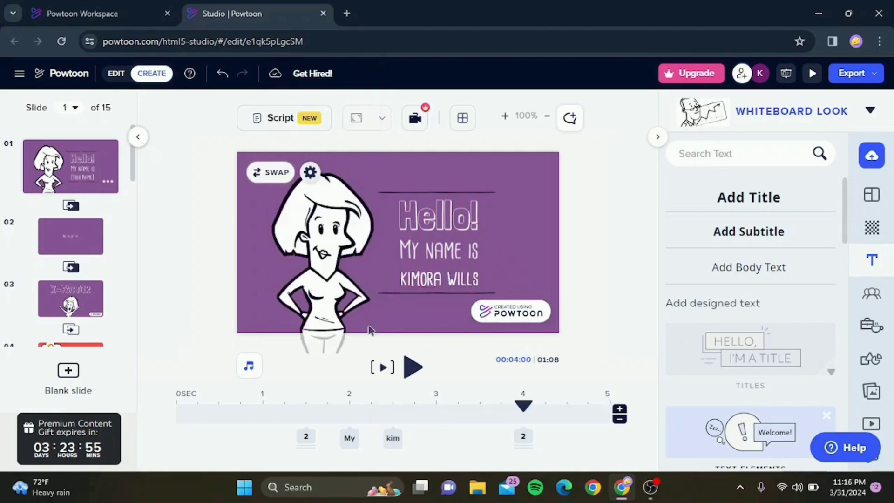
Add the male Marker character to the X-Factor slide (slide 3) in the Happy pose
{"action": "left_click", "coordinate": [84, 232]}
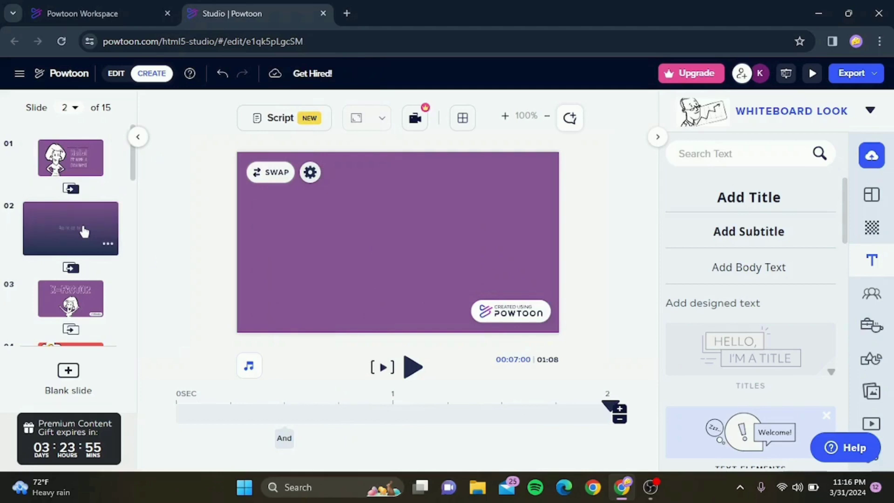
{"action": "left_click", "coordinate": [65, 308]}
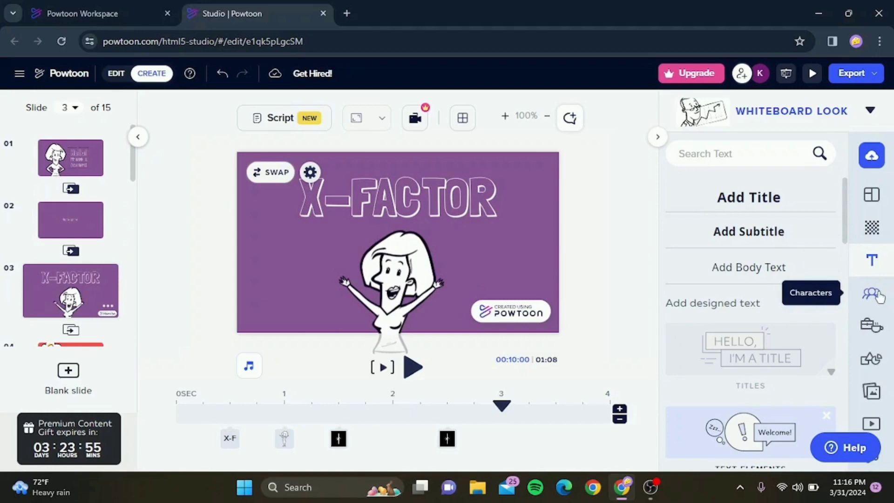
{"action": "left_click", "coordinate": [878, 296]}
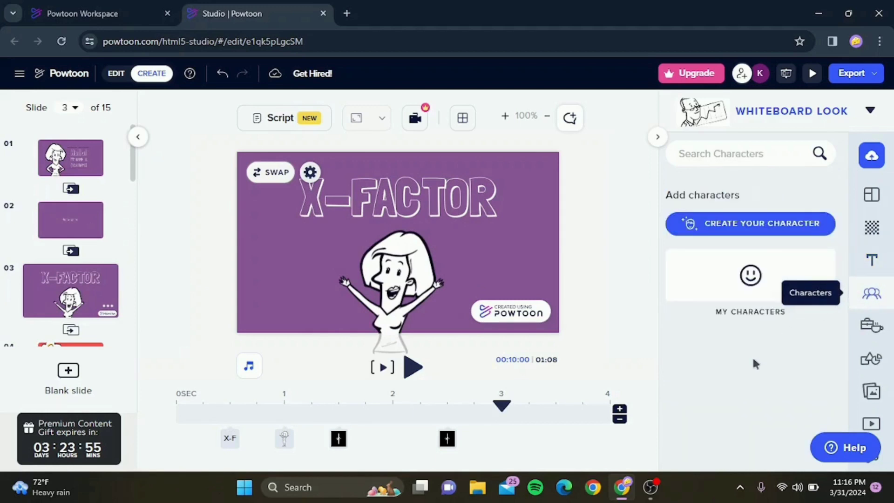
{"action": "scroll", "coordinate": [755, 364], "scroll_direction": "down", "scroll_amount": 2}
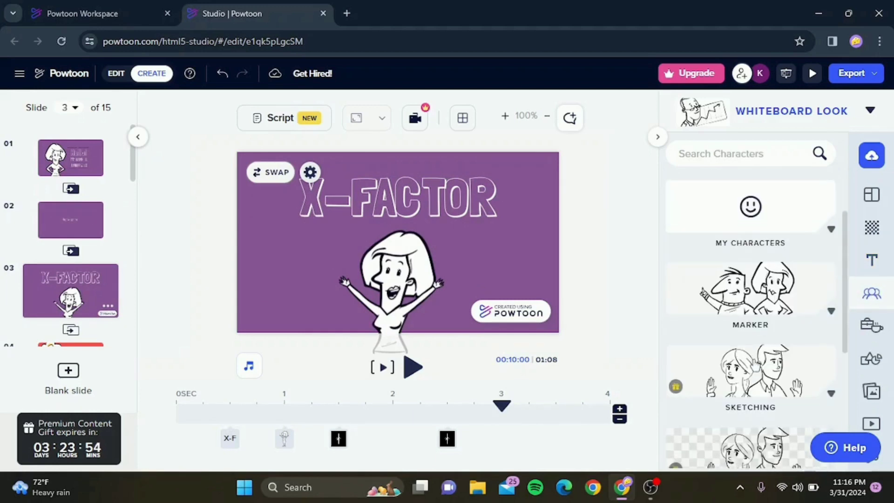
{"action": "left_click", "coordinate": [751, 367]}
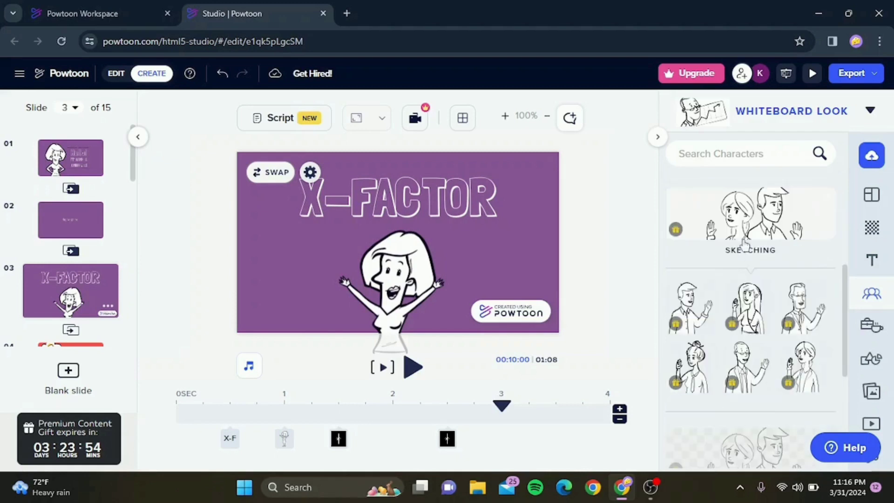
{"action": "scroll", "coordinate": [745, 245], "scroll_direction": "up", "scroll_amount": 3}
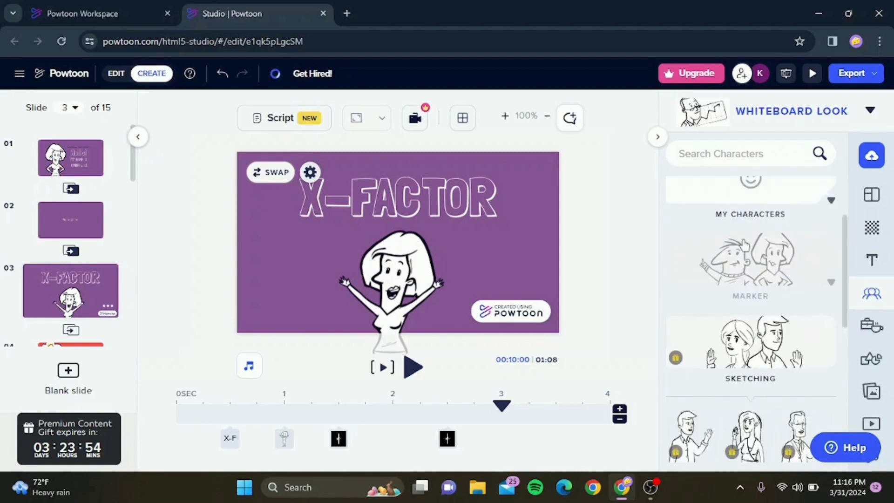
{"action": "left_click", "coordinate": [745, 245]}
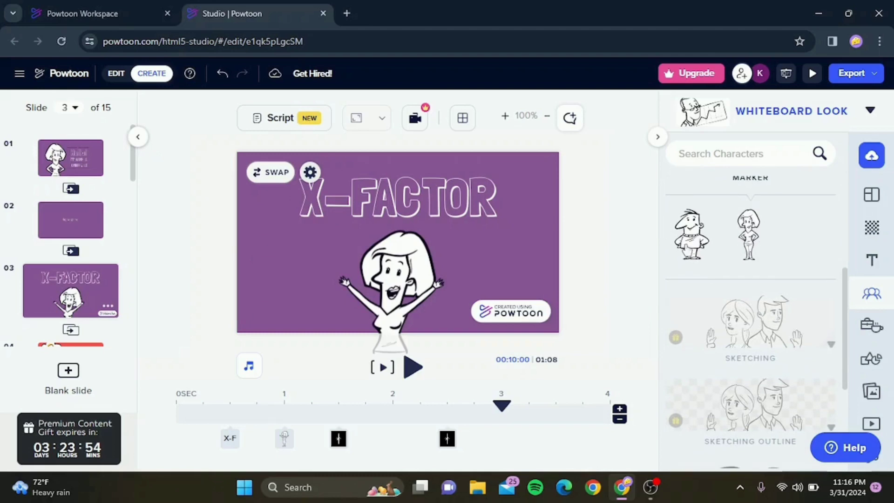
{"action": "left_click", "coordinate": [692, 233]}
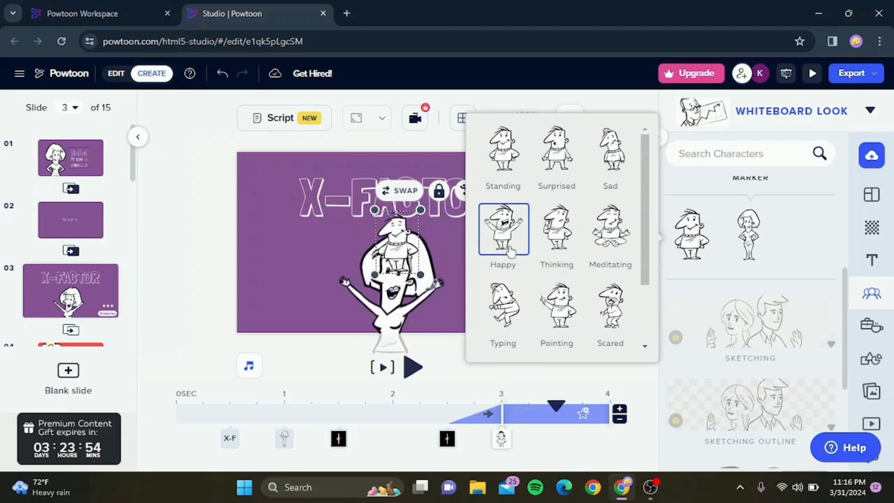
{"action": "left_click", "coordinate": [510, 252]}
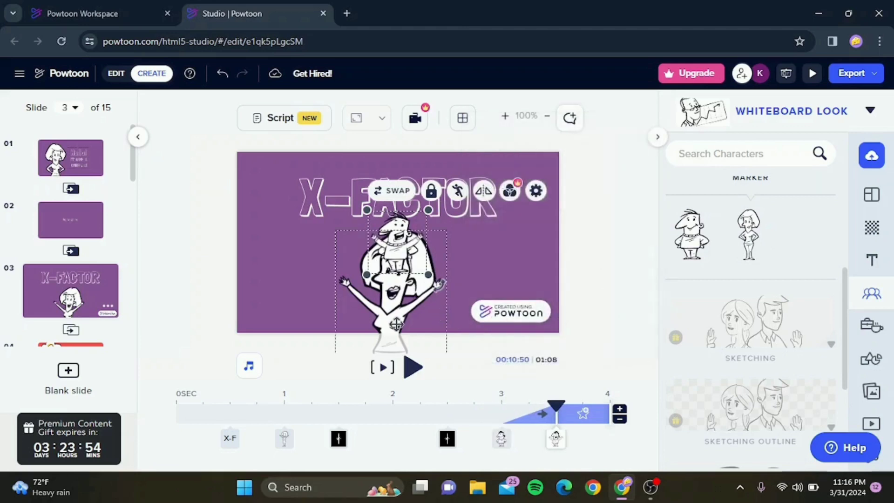
Swap the large woman on slide 3 for the male Marker character and open his pose options
{"action": "left_click", "coordinate": [396, 324]}
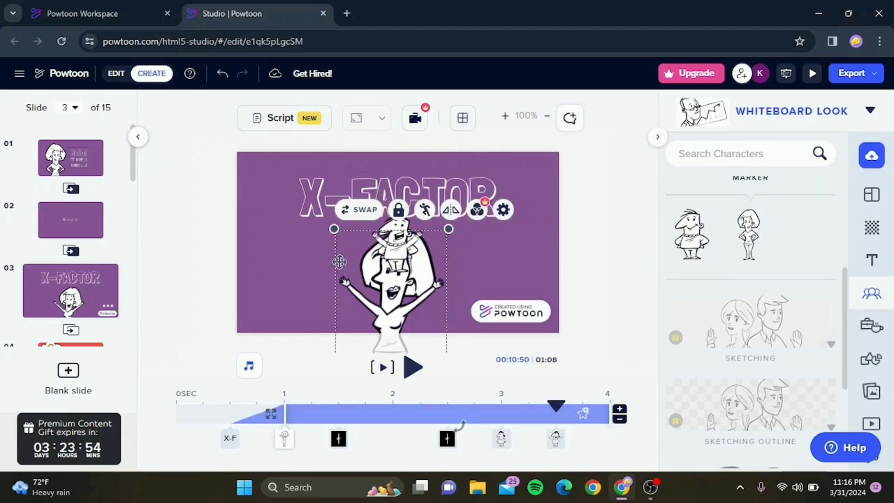
{"action": "left_click", "coordinate": [358, 210]}
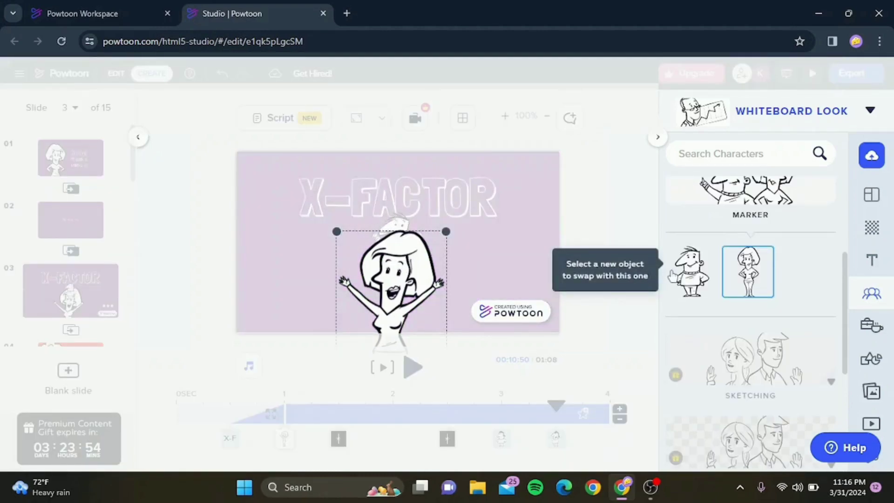
{"action": "left_click", "coordinate": [684, 274]}
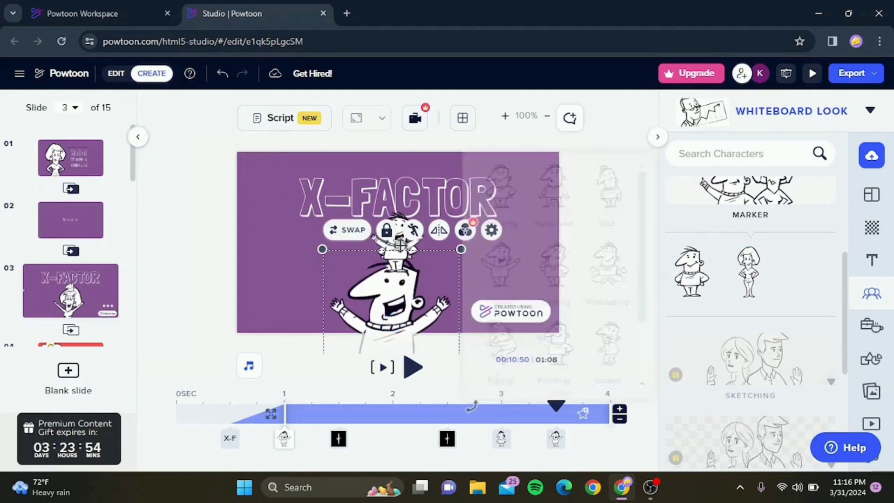
{"action": "left_click", "coordinate": [415, 231]}
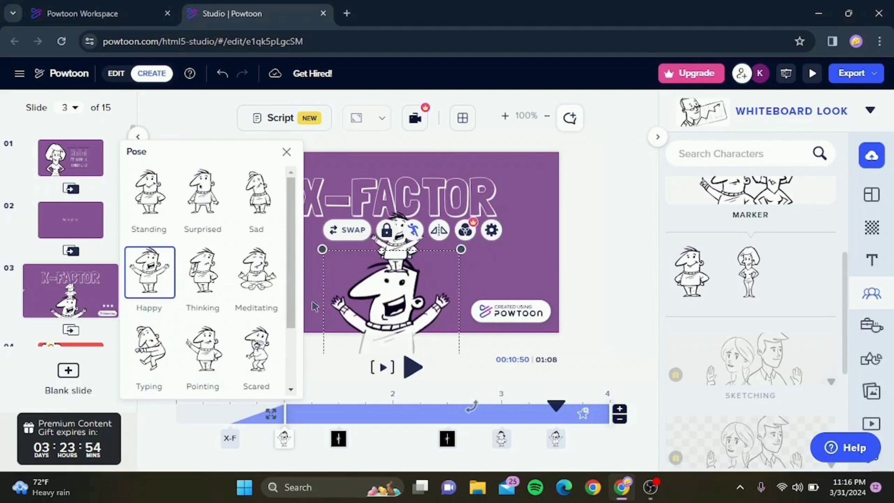
Delete the small Happy-pose character on slide 3 and move the small standing character to the slide's lower right, just above the Powtoon watermark
{"action": "left_click", "coordinate": [315, 306]}
{"action": "left_click", "coordinate": [396, 245]}
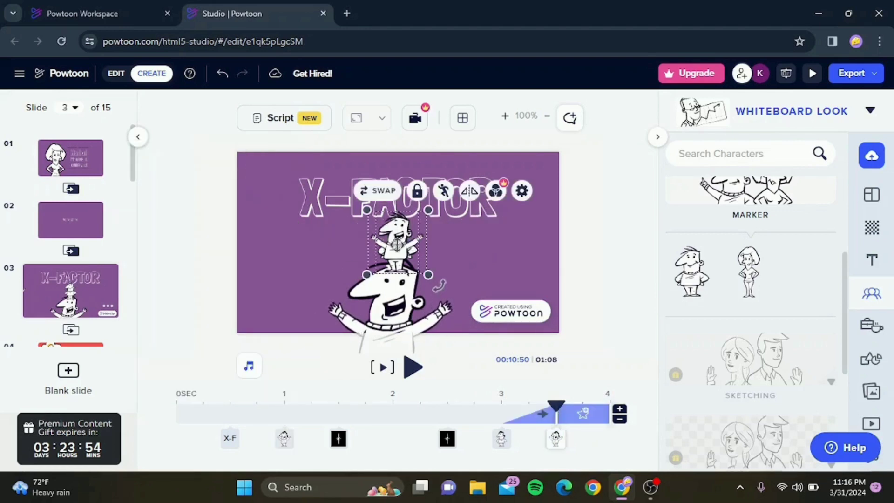
{"action": "key", "text": "Escape"}
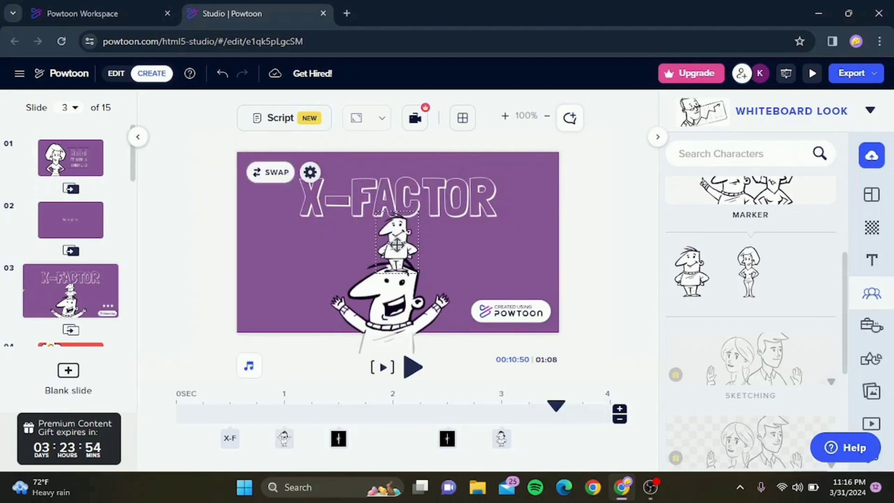
{"action": "left_click_drag", "start_coordinate": [396, 244], "coordinate": [513, 281]}
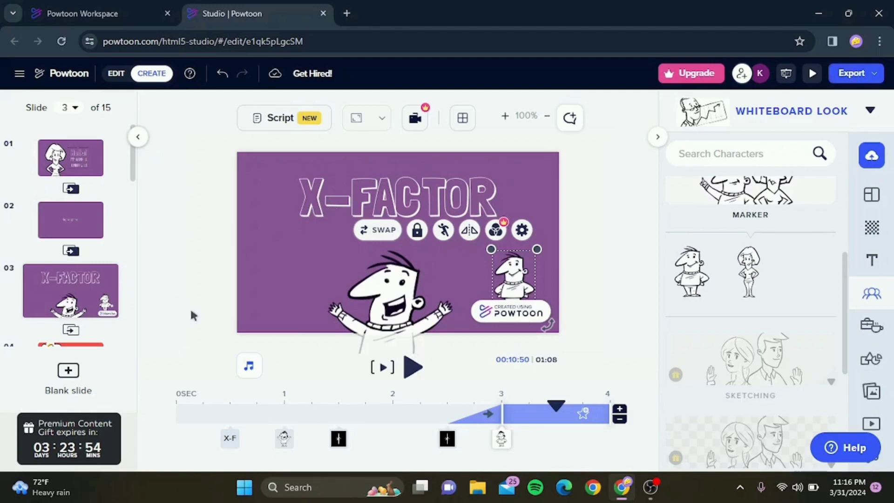
{"action": "scroll", "coordinate": [83, 304], "scroll_direction": "down", "scroll_amount": 6}
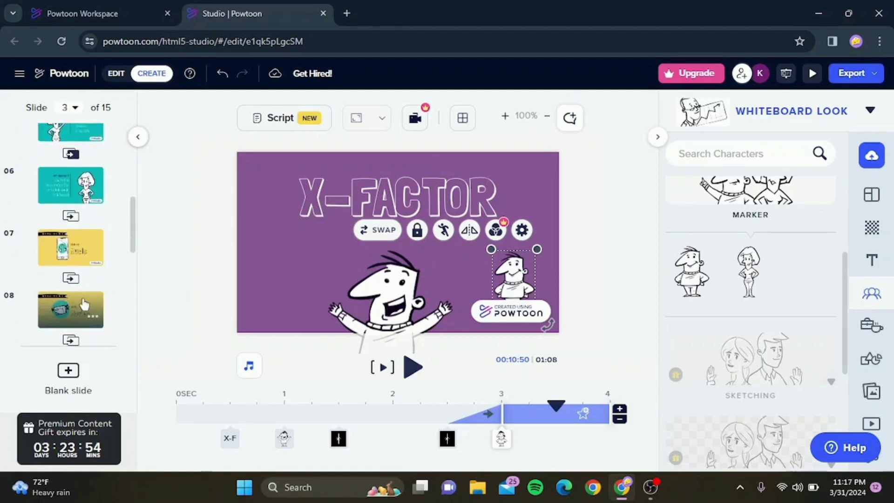
{"action": "scroll", "coordinate": [84, 304], "scroll_direction": "up", "scroll_amount": 5}
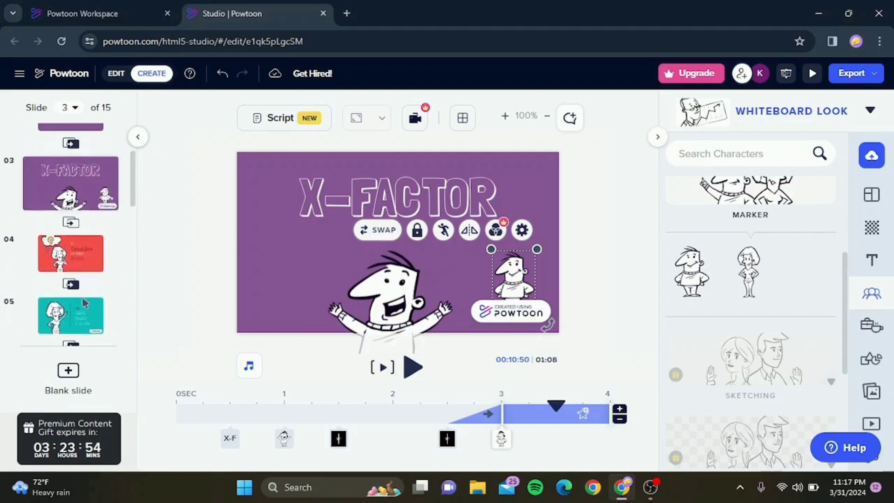
{"action": "scroll", "coordinate": [83, 303], "scroll_direction": "up", "scroll_amount": 1}
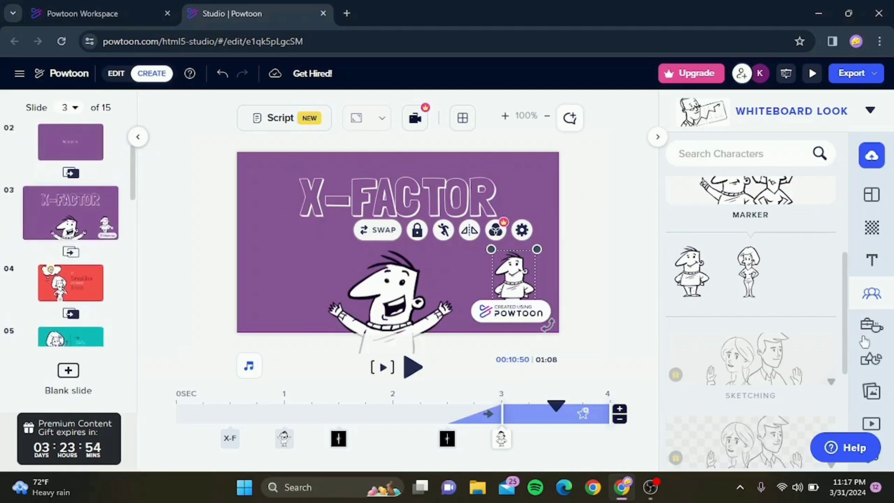
Open the Free Props collection in the Whiteboard look's props library
{"action": "left_click", "coordinate": [877, 339]}
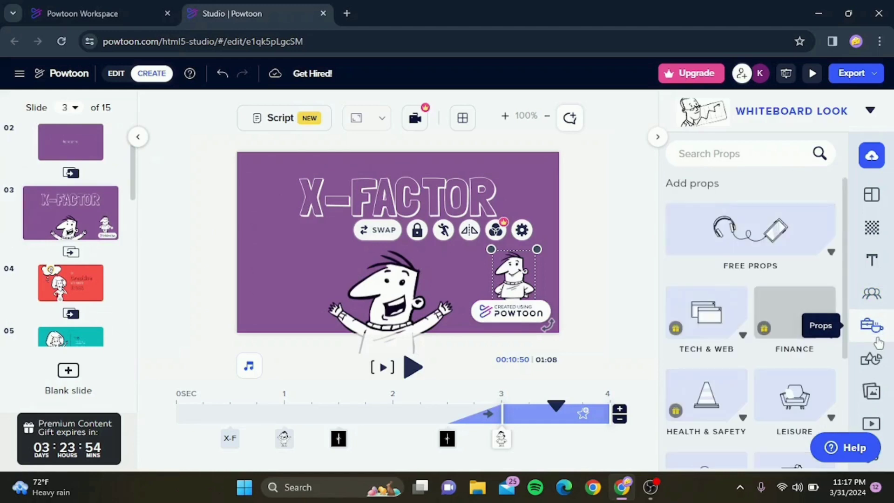
{"action": "left_click", "coordinate": [747, 247]}
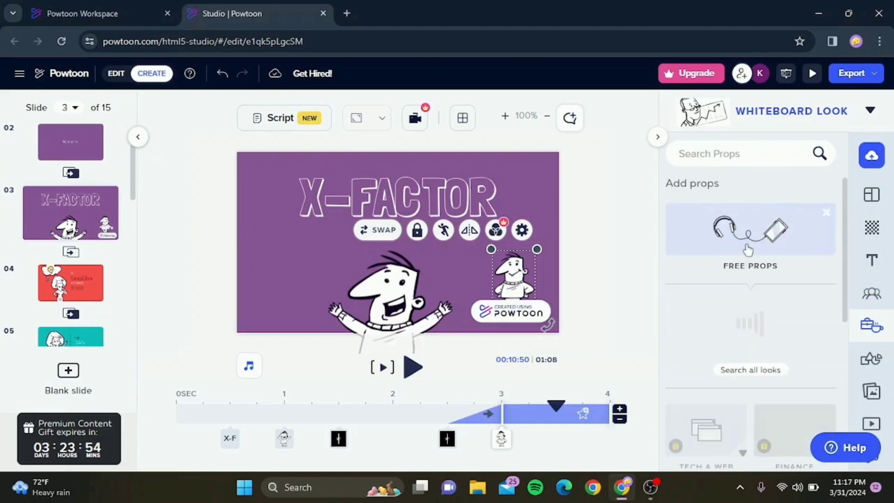